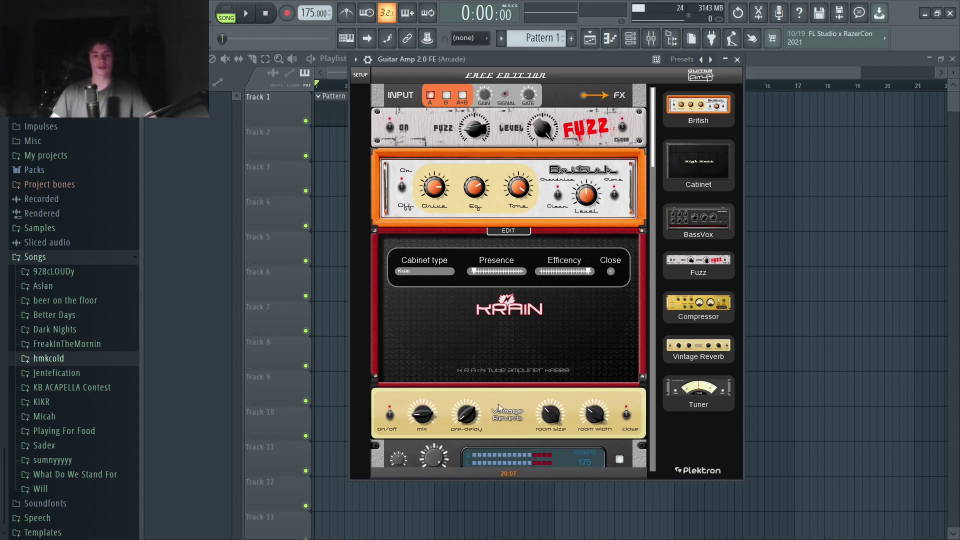
Step: Open the Arcade melody in the piano roll, highlight all of its notes and play the pattern
key("F7")
left_click_drag(911, 296, 163, 157)
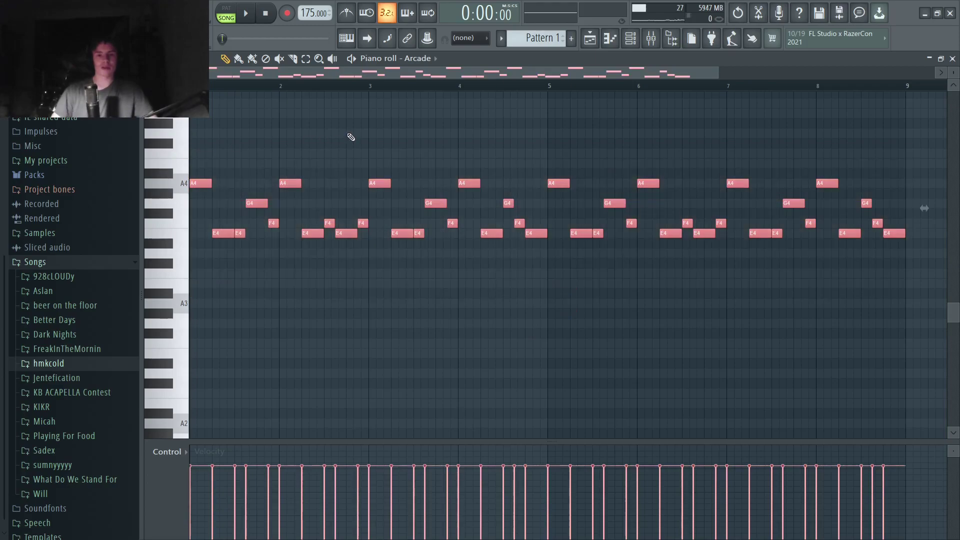
left_click(353, 136)
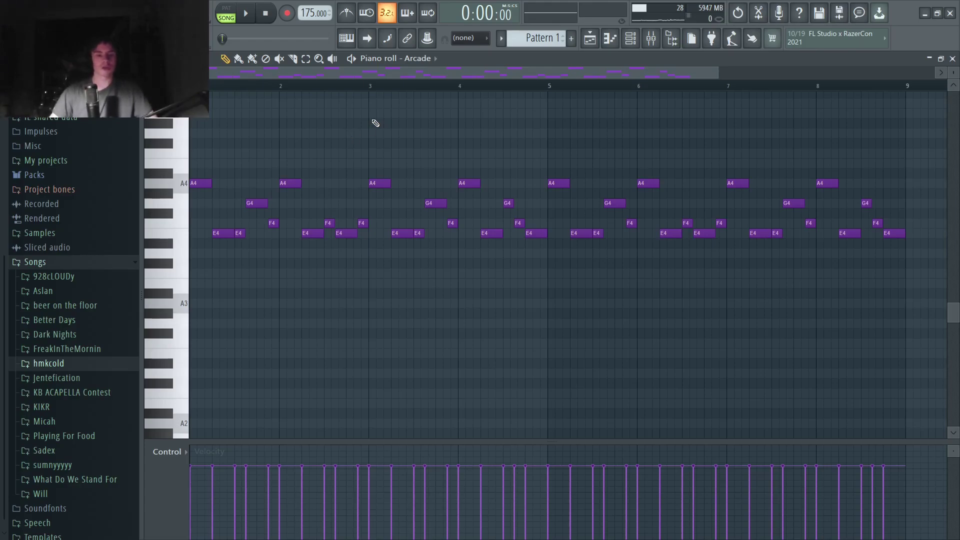
left_click_drag(212, 259, 945, 226)
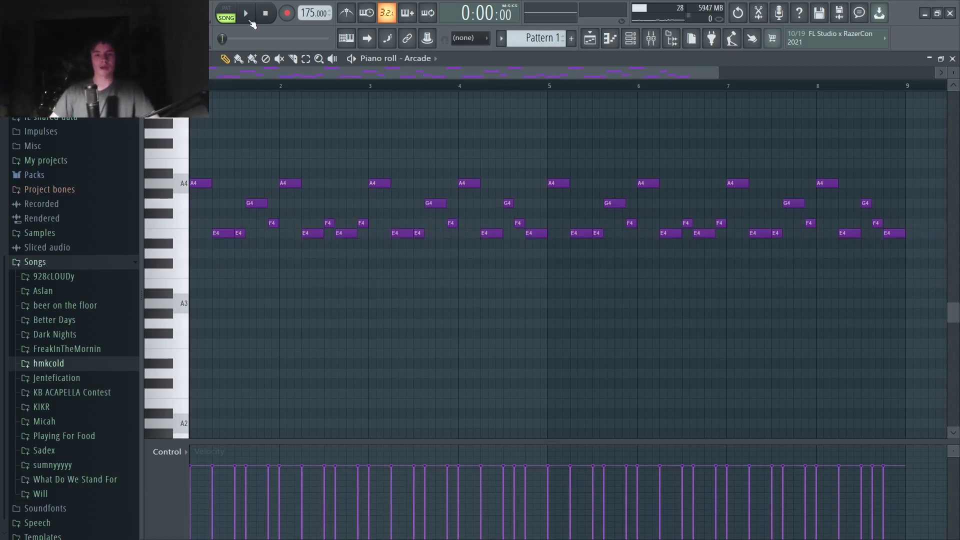
left_click(247, 18)
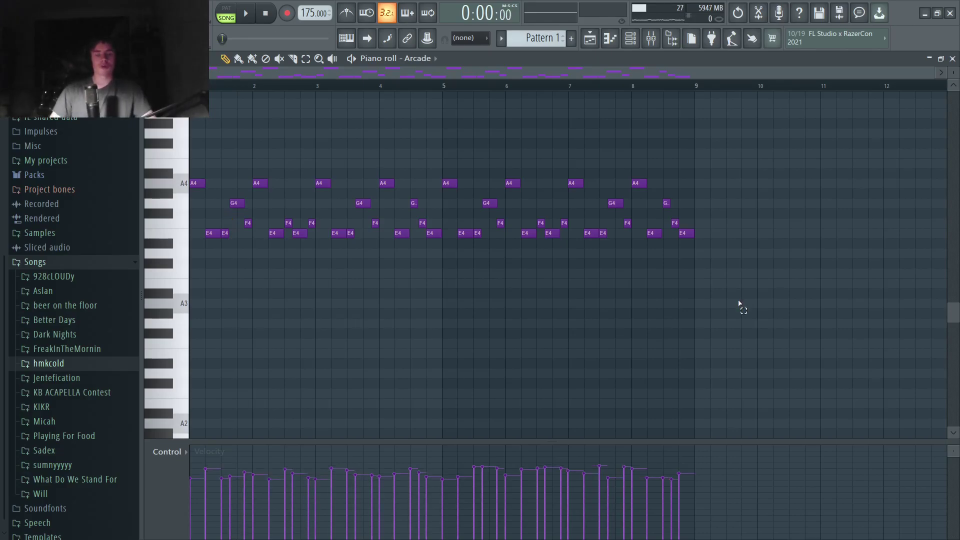
Step: Examine the Arcade melody up close, checking the lengths, gaps and overlaps of its opening A4, E4, G4 and F4 notes
left_click_drag(739, 307, 190, 142)
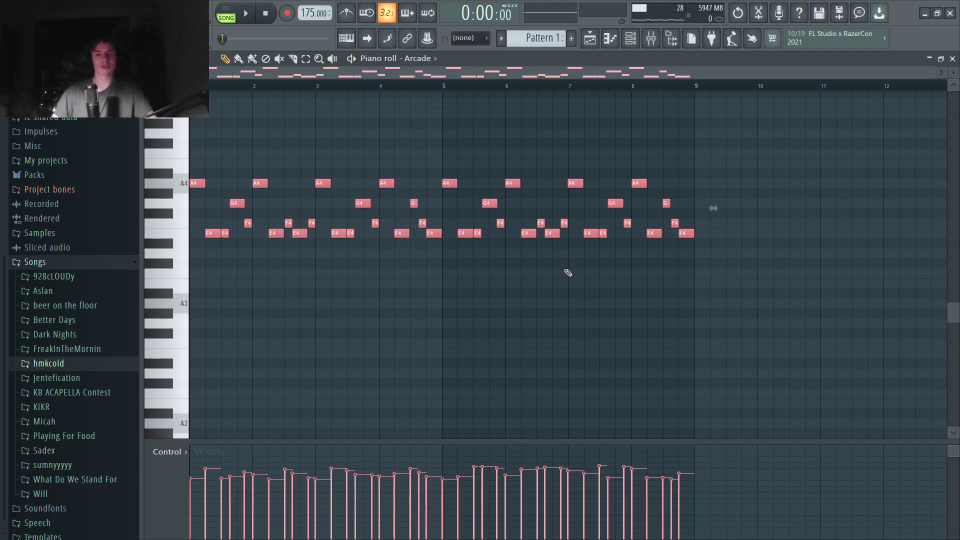
left_click(235, 346, "ctrl")
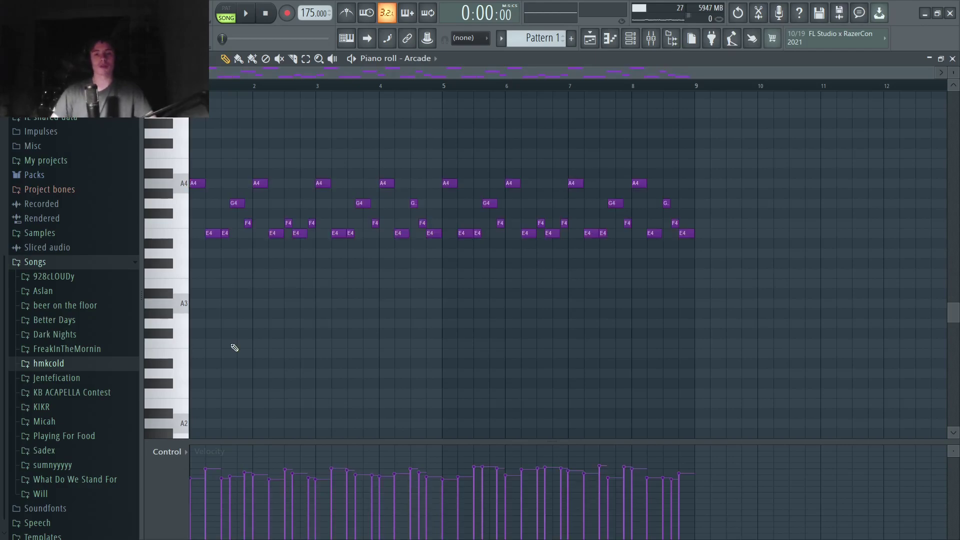
scroll(199, 346, "up", 8)
left_click_drag(609, 318, 647, 218)
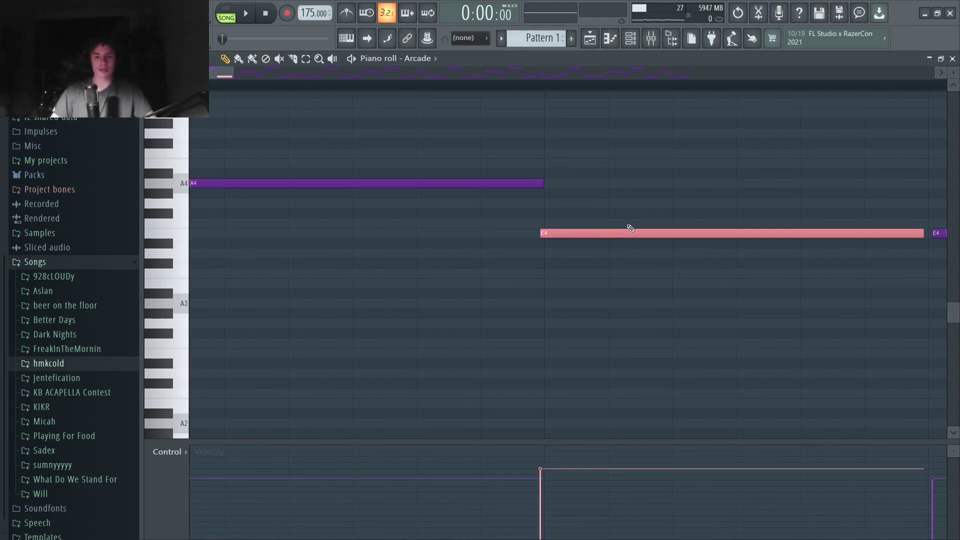
left_click_drag(604, 300, 251, 358)
left_click(617, 323, "ctrl")
left_click_drag(617, 322, 630, 268)
scroll(656, 302, "right", 4)
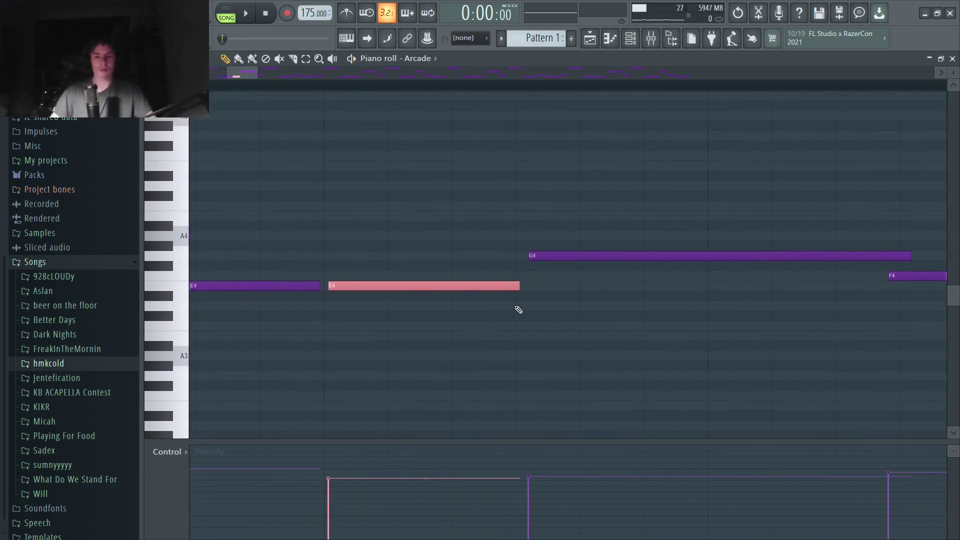
left_click_drag(545, 290, 226, 220)
left_click_drag(653, 262, 646, 298)
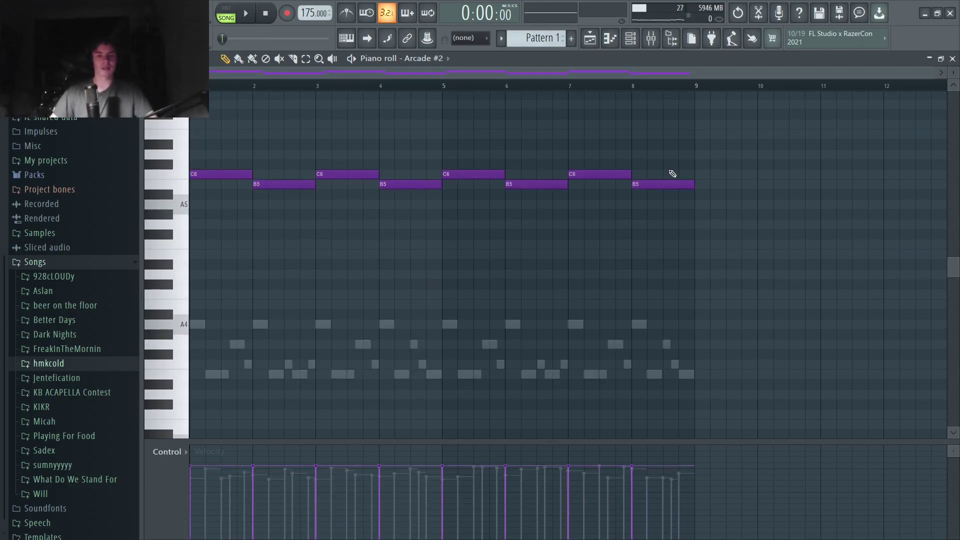
Step: Highlight the alternating C6 and B5 notes of Arcade #2 and play the two Arcade layers together
left_click_drag(719, 229, 188, 110)
key("ctrl+c")
scroll(292, 146, "up", 2)
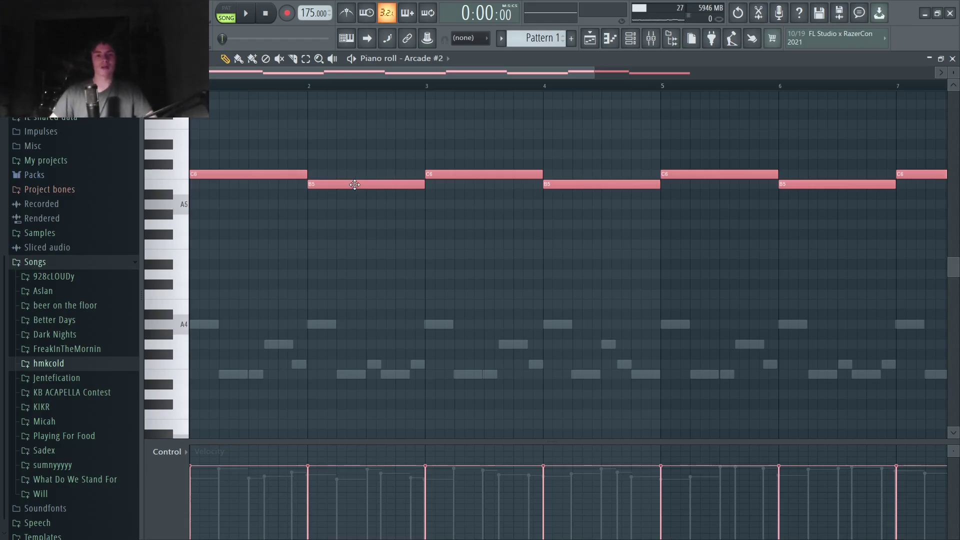
scroll(355, 185, "down", 2)
left_click(364, 245)
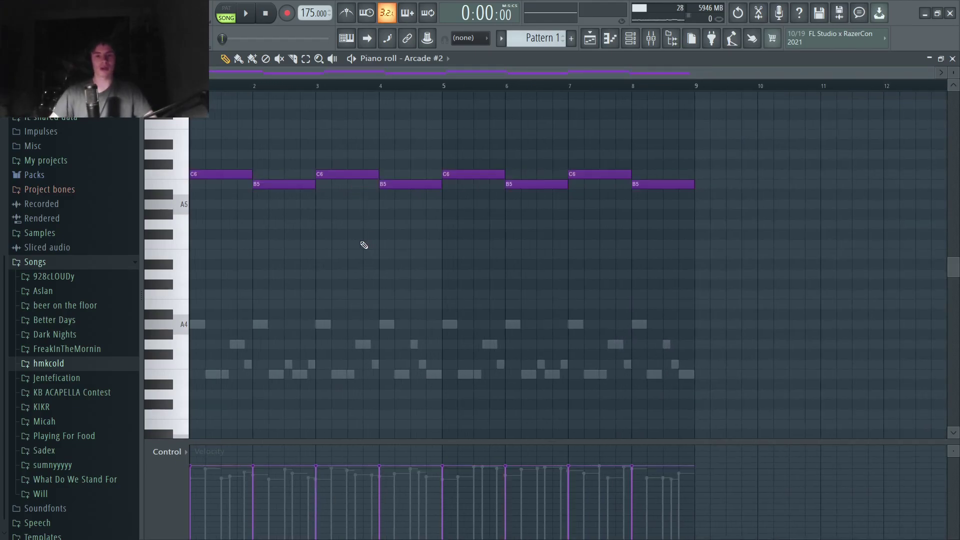
left_click(247, 13)
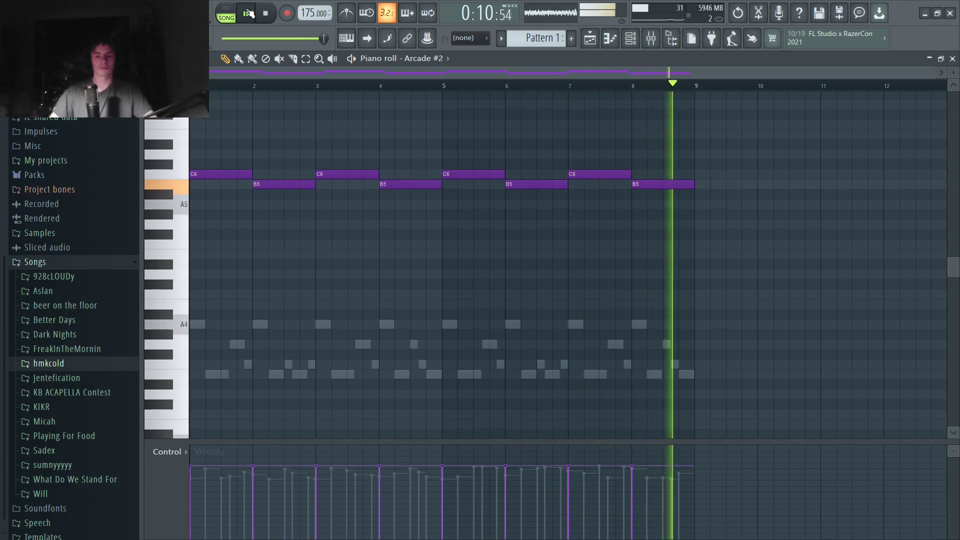
key("space")
Step: Raise the second half of the final B5 note in Arcade #2 to C7
scroll(607, 178, "up", 3)
left_click_drag(606, 178, 733, 142)
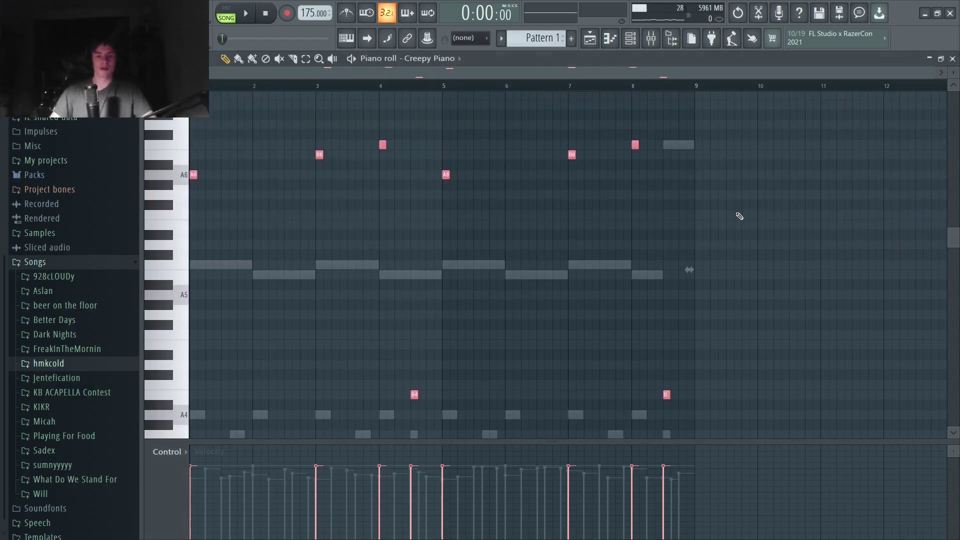
Step: Review the Creepy Piano notes and their Guitar Rig 6 Double Trouble effect chain, and play the layered melody
left_click_drag(277, 199, 397, 125)
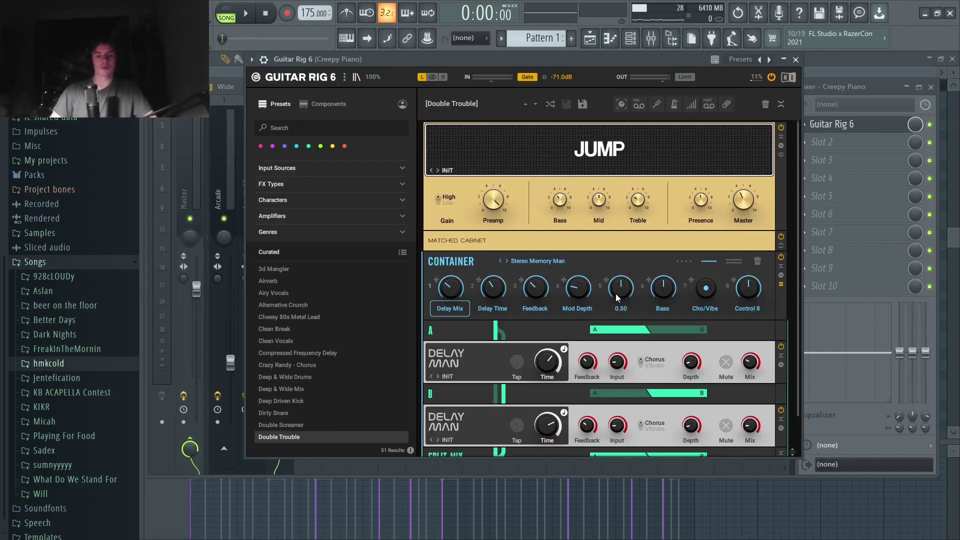
scroll(616, 291, "down", 3)
scroll(616, 291, "up", 2)
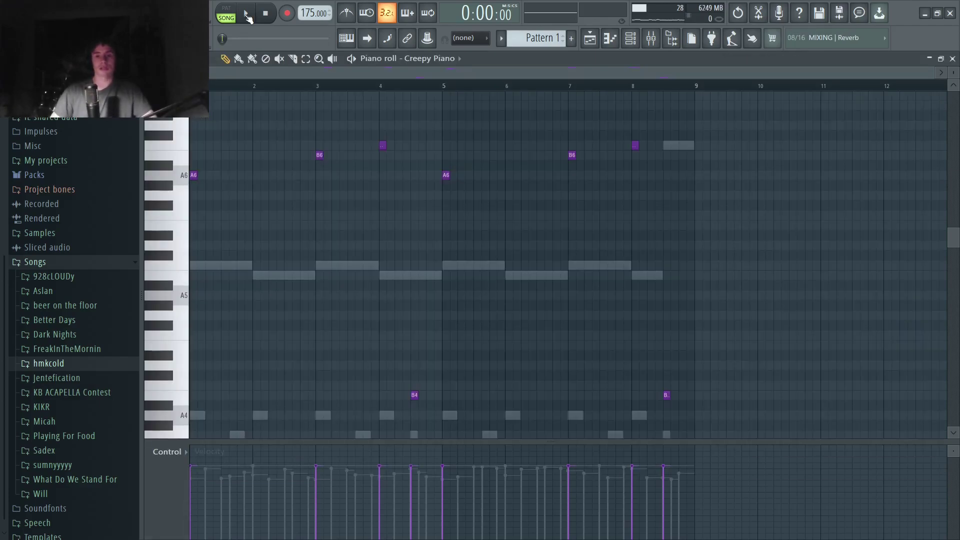
left_click(247, 15)
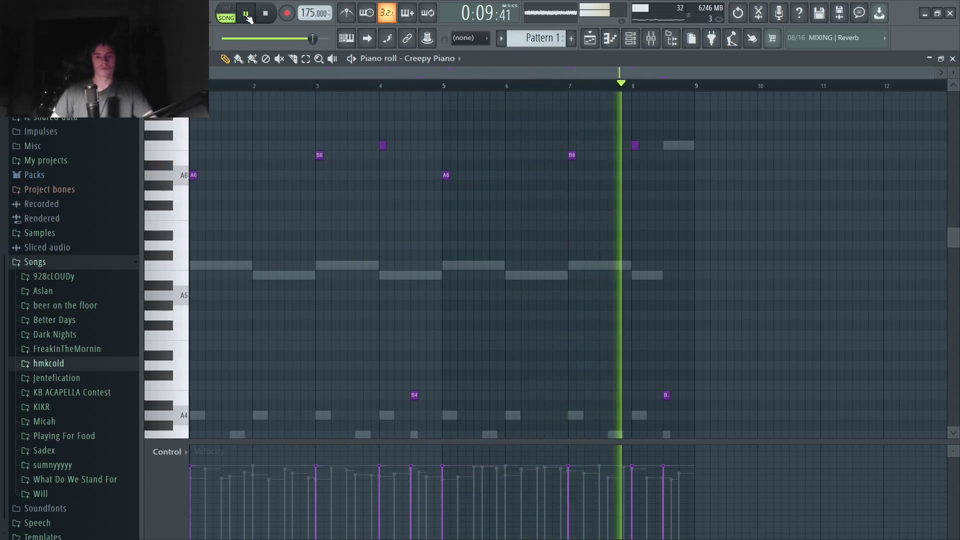
key("space")
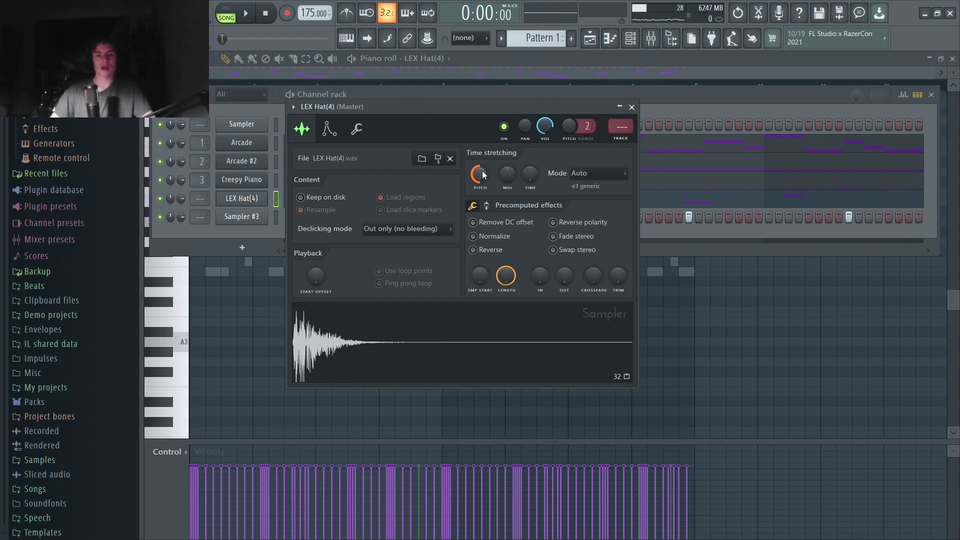
Step: Examine the LEX Hat(4) pattern's rolls and pitched-down notes in the piano roll and play it back
key("F7")
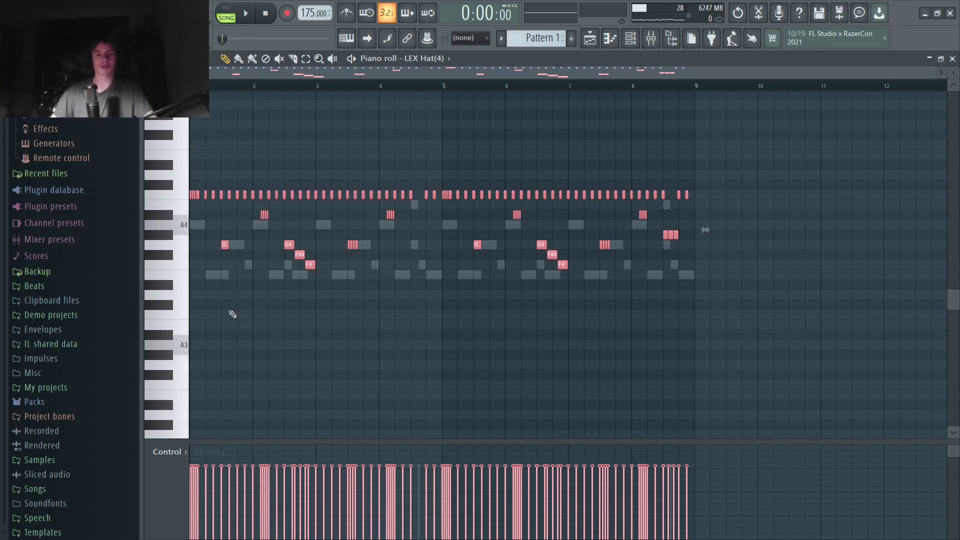
scroll(232, 314, "up", 1)
left_click_drag(223, 225, 452, 218)
left_click_drag(428, 257, 366, 240)
left_click_drag(351, 306, 297, 243)
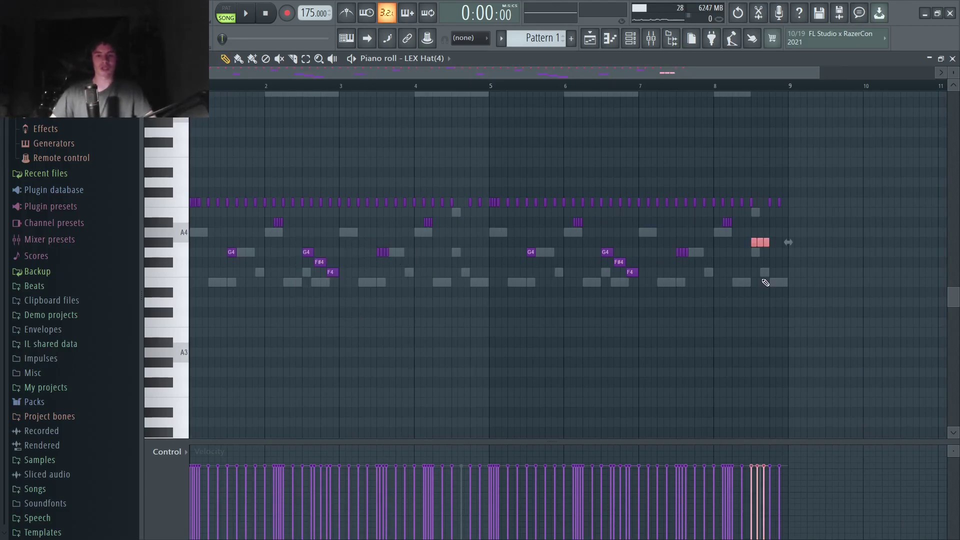
left_click(765, 276)
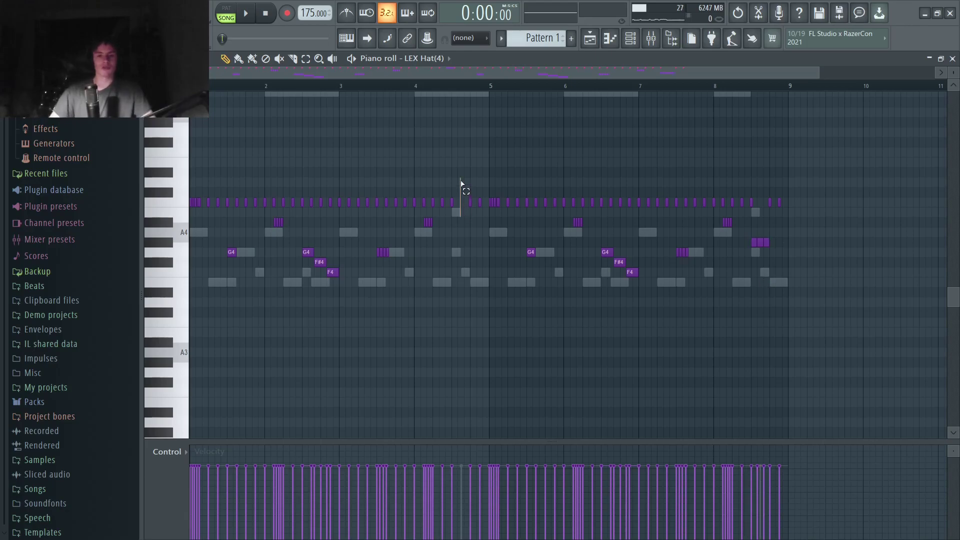
left_click(253, 17)
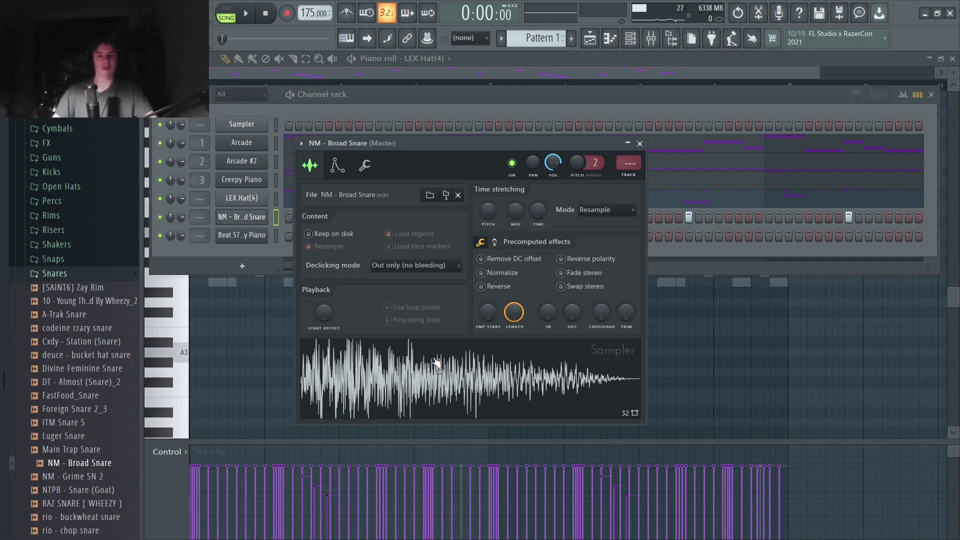
Step: Close the NM - Broad Snare channel settings and bring the mixer forward from behind Guitar Rig 6
left_click(640, 144)
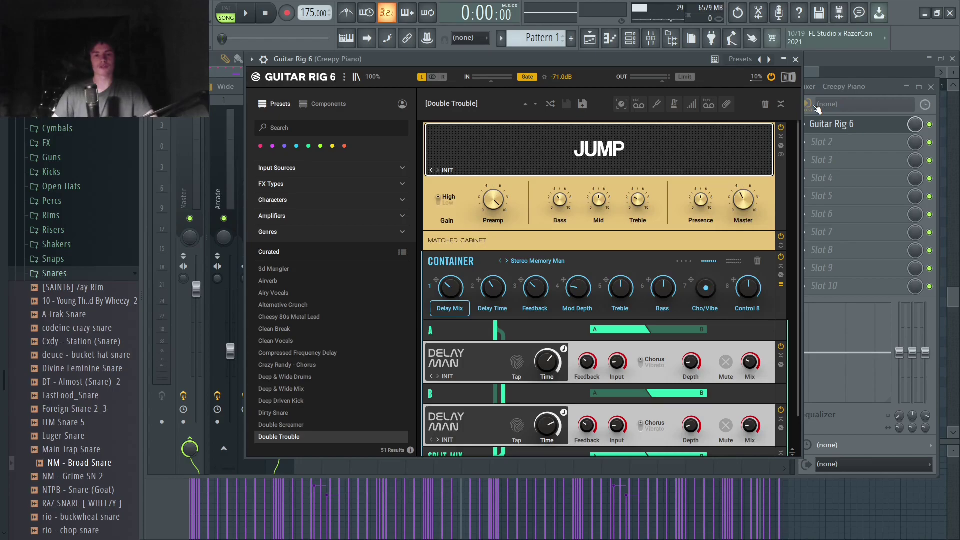
left_click(868, 87)
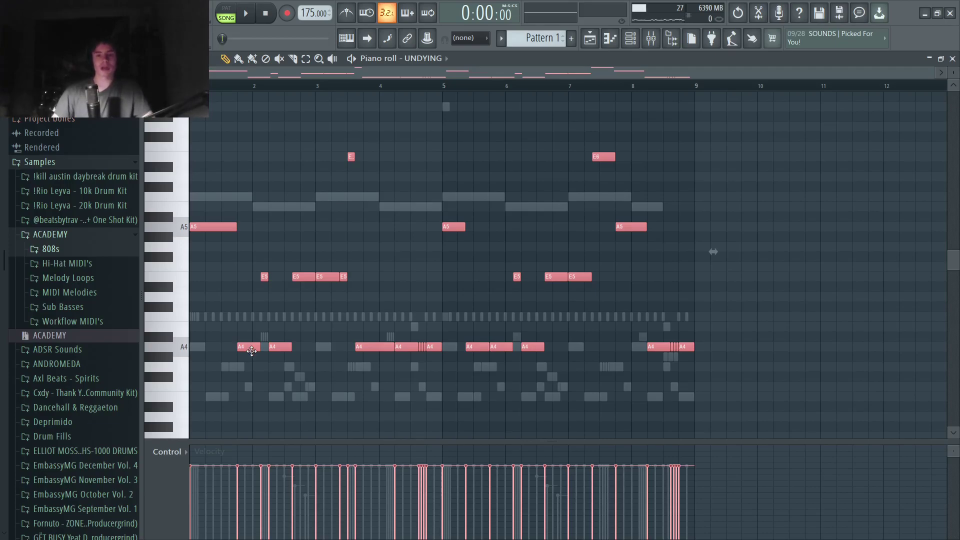
Step: Examine the UNDYING bass pattern, including the short A4 roll in bar 4, and play it with the beat
scroll(251, 350, "up", 4)
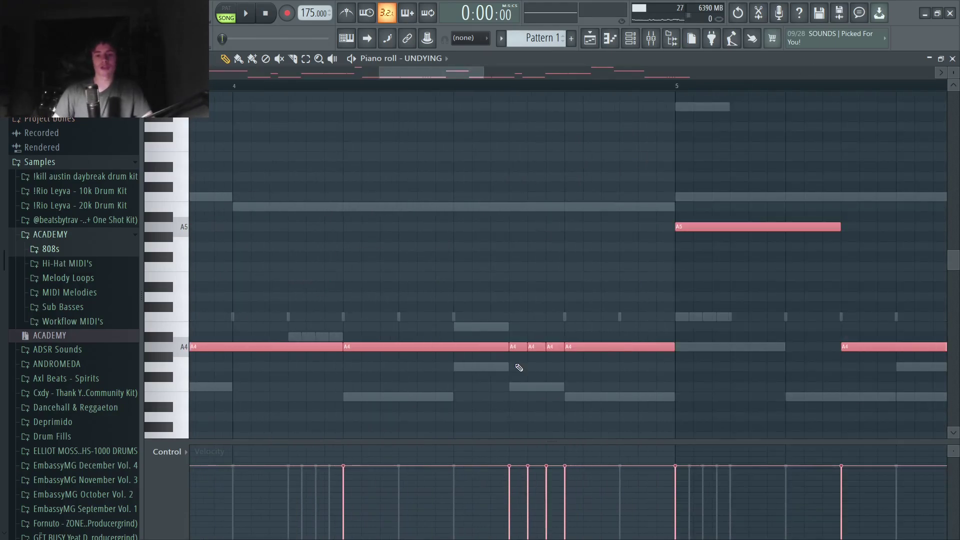
left_click_drag(518, 369, 591, 306)
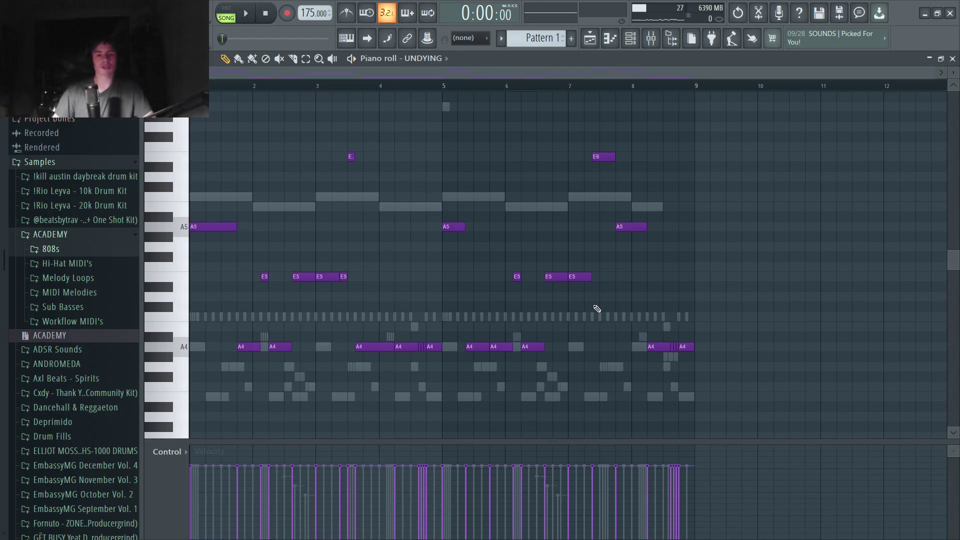
left_click(247, 15)
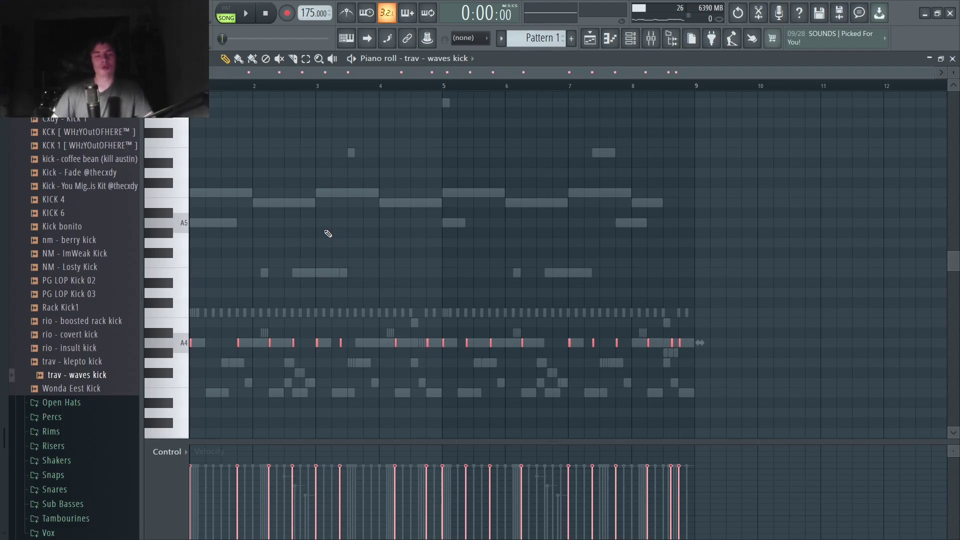
Step: Play the beat with the trav - waves kick pattern and again with the DT - Almost (Snare)_2 pattern
left_click(245, 15)
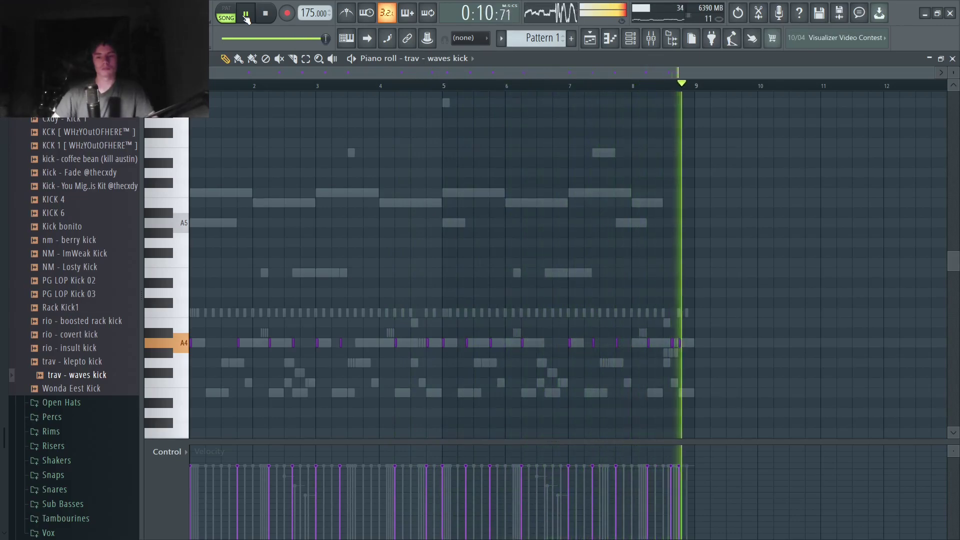
key("space")
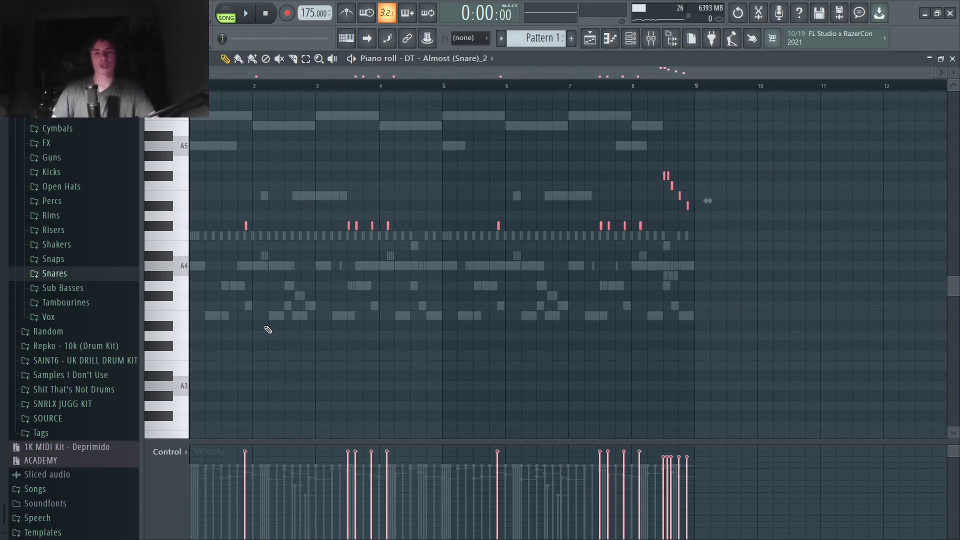
left_click(248, 14)
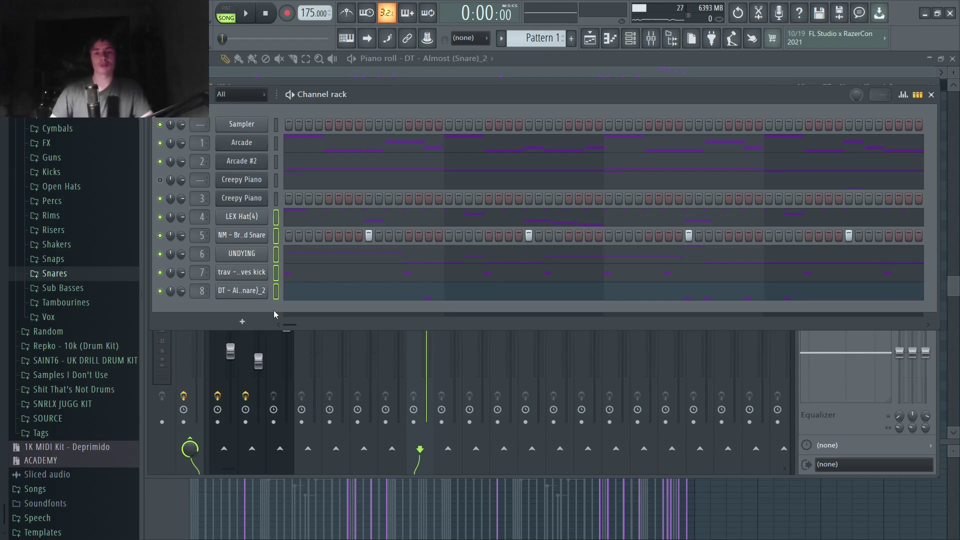
Step: Bring up the mixer and inspect the effect slots of the Arcade, Arcade #2 and Creepy Piano tracks
key("F9")
left_click(223, 183)
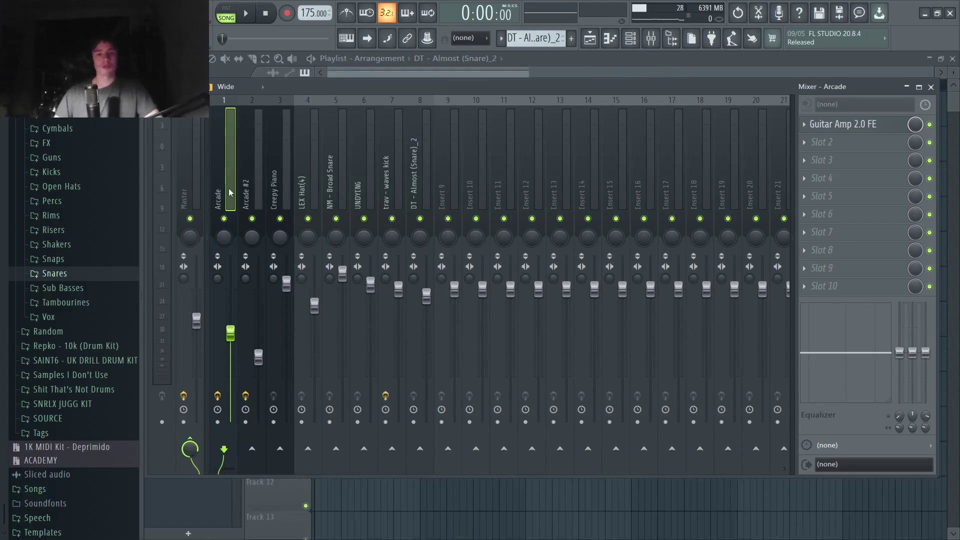
left_click(253, 185)
left_click(231, 194)
left_click(245, 195)
left_click(274, 192)
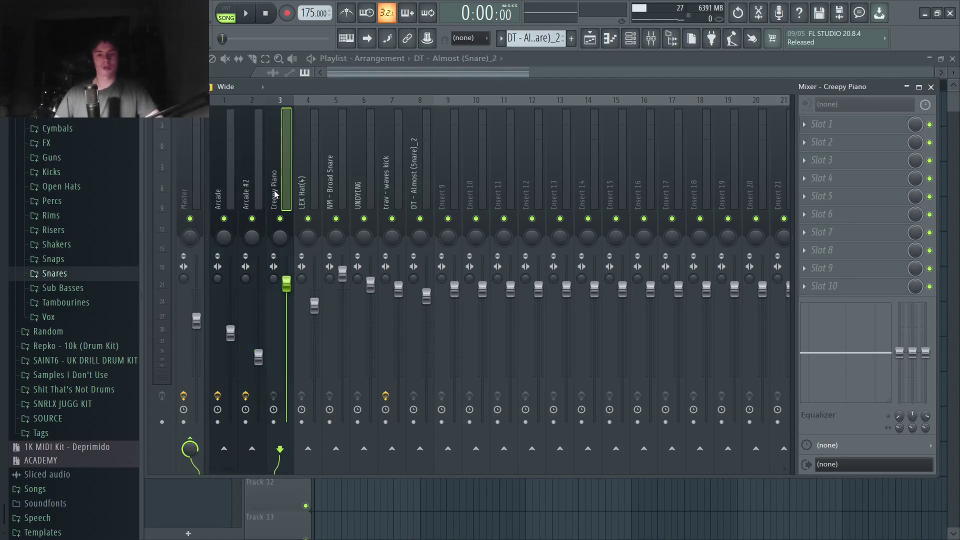